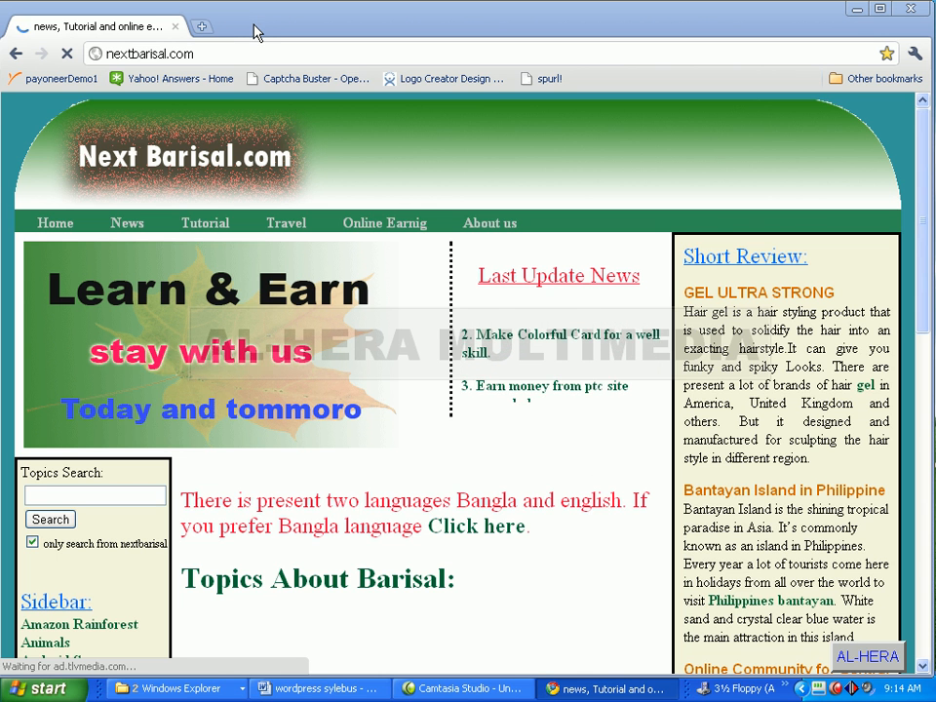
{"action": "left_click", "coordinate": [200, 27]}
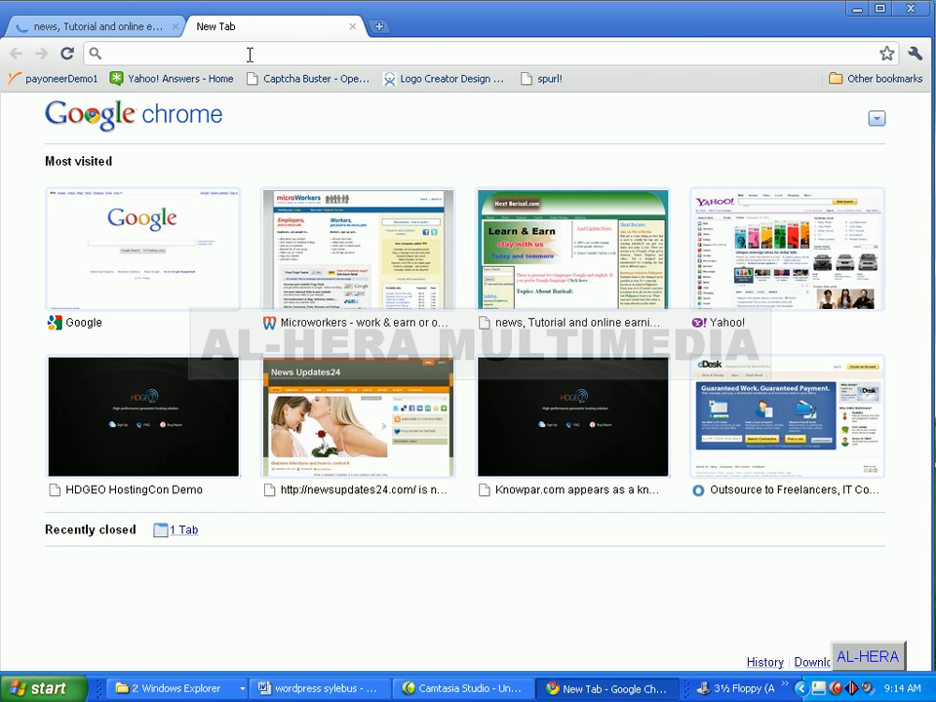
{"action": "type", "text": "htt"}
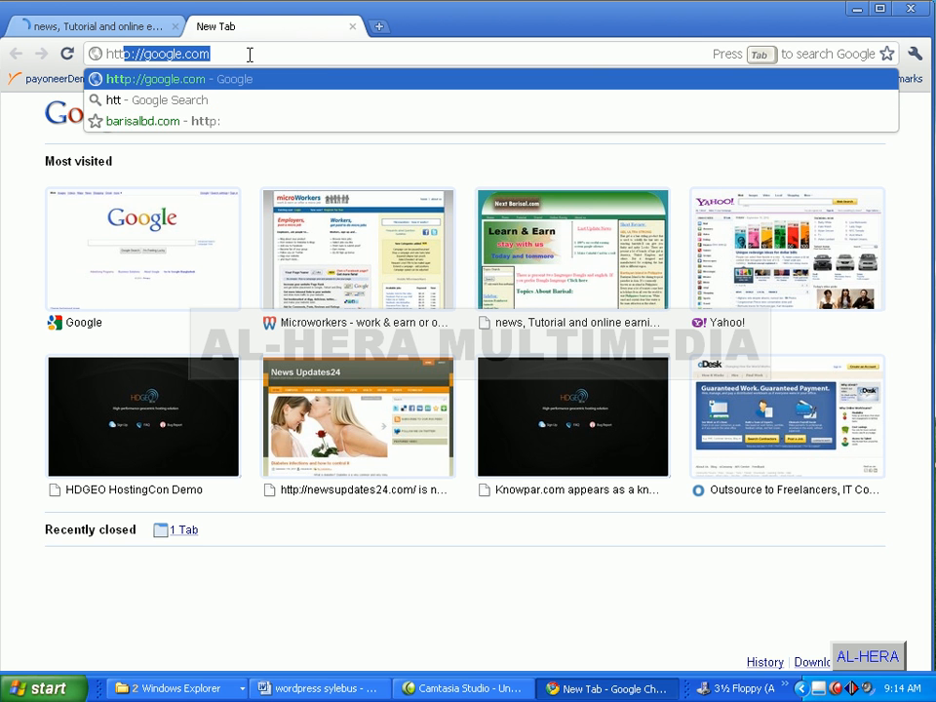
{"action": "type", "text": "p://"}
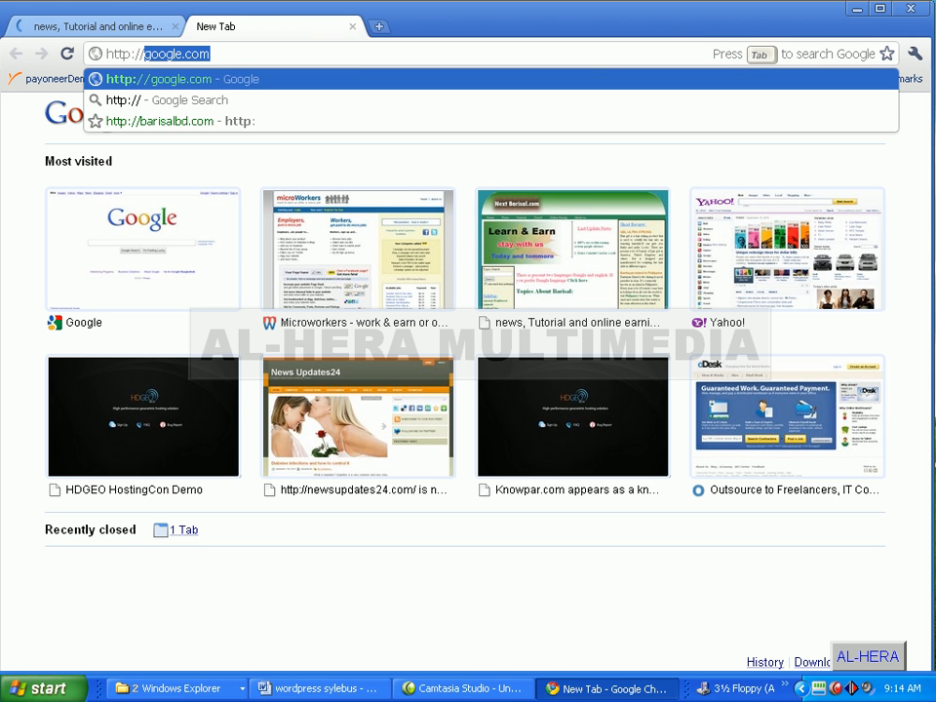
{"action": "type", "text": "l"}
{"action": "left_click", "coordinate": [249, 55]}
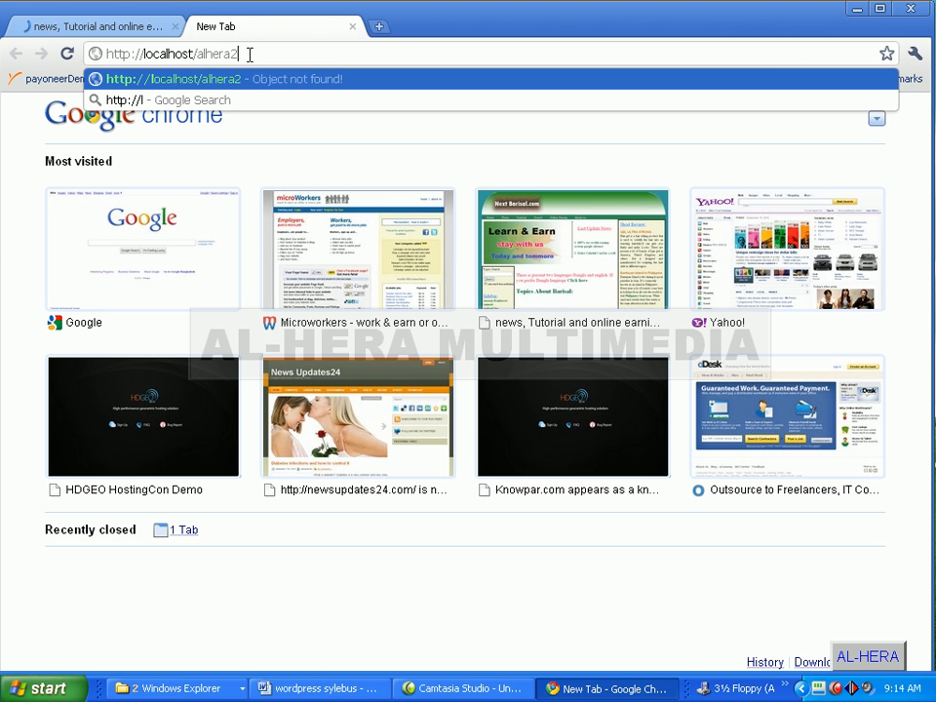
{"action": "key", "text": "BackSpace"}
{"action": "key", "text": "BackSpace"}
{"action": "key", "text": "BackSpace"}
{"action": "key", "text": "BackSpace"}
{"action": "key", "text": "BackSpace"}
{"action": "key", "text": "BackSpace"}
{"action": "key", "text": "BackSpace"}
{"action": "key", "text": "BackSpace"}
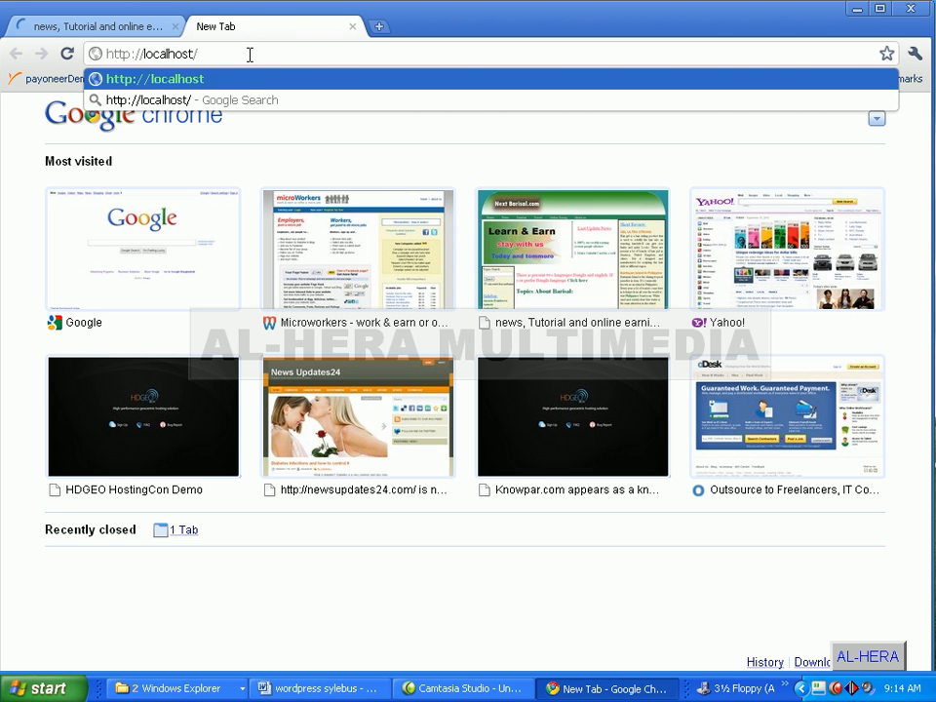
{"action": "key", "text": "Return"}
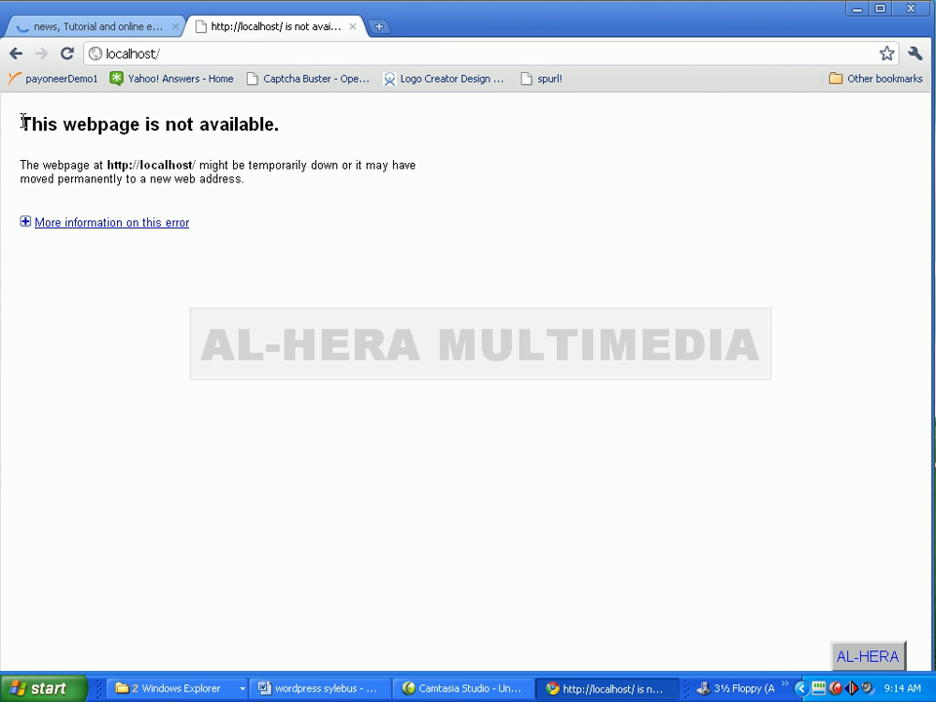
{"action": "left_click_drag", "start_coordinate": [22, 122], "coordinate": [295, 129]}
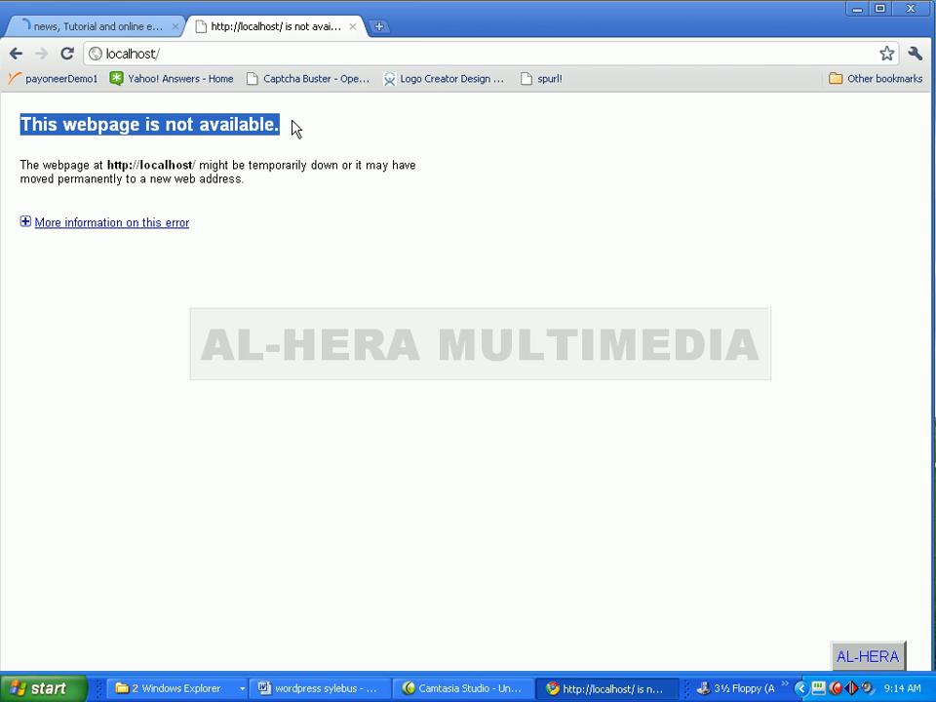
{"action": "left_click", "coordinate": [295, 129]}
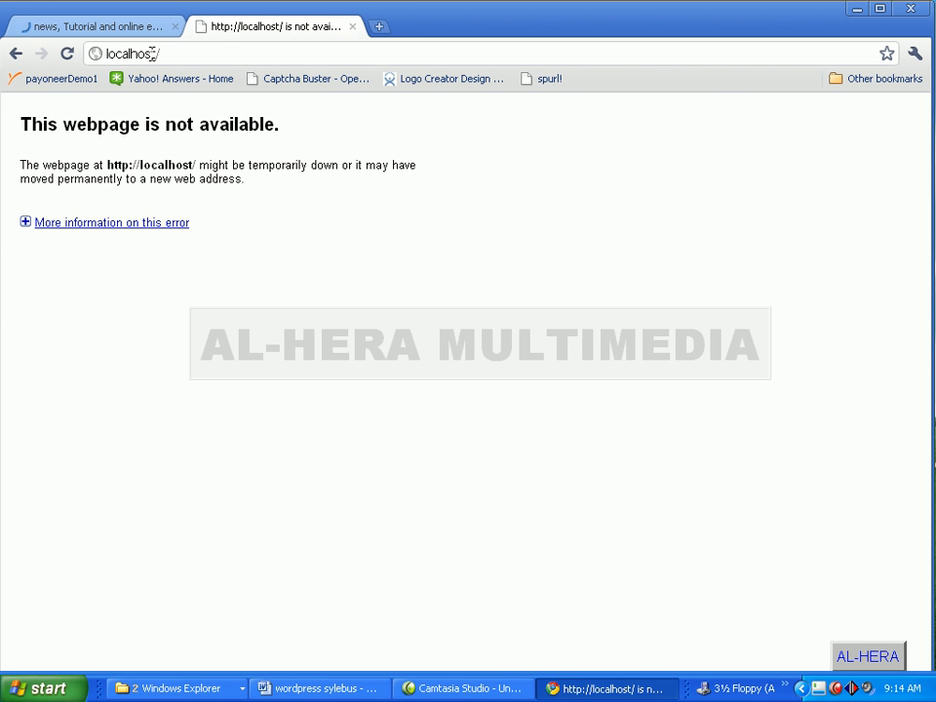
{"action": "left_click_drag", "start_coordinate": [160, 53], "coordinate": [93, 51]}
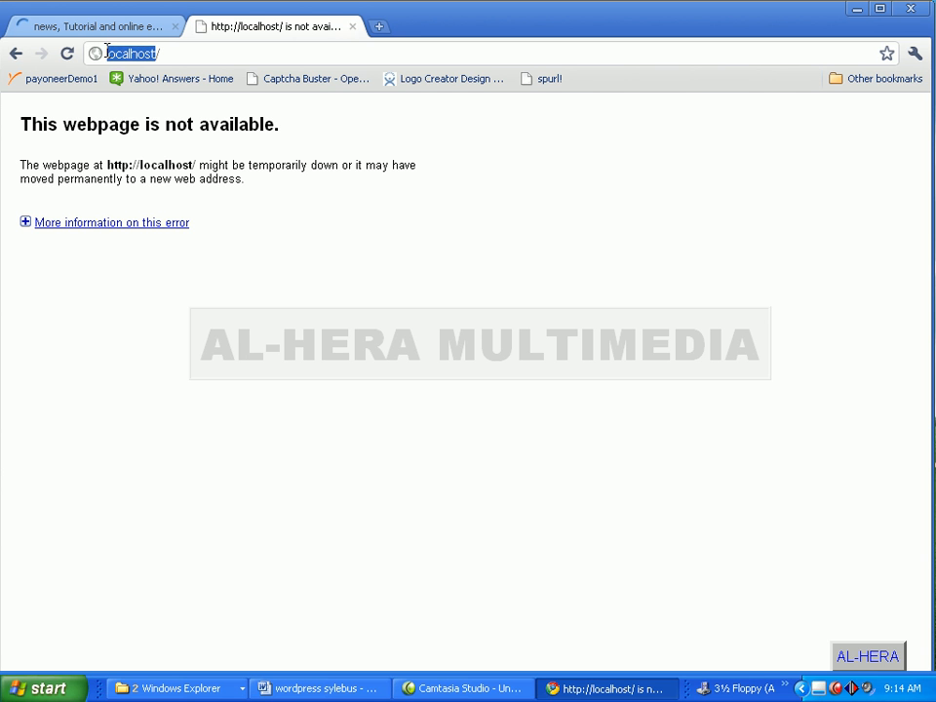
{"action": "left_click", "coordinate": [175, 52]}
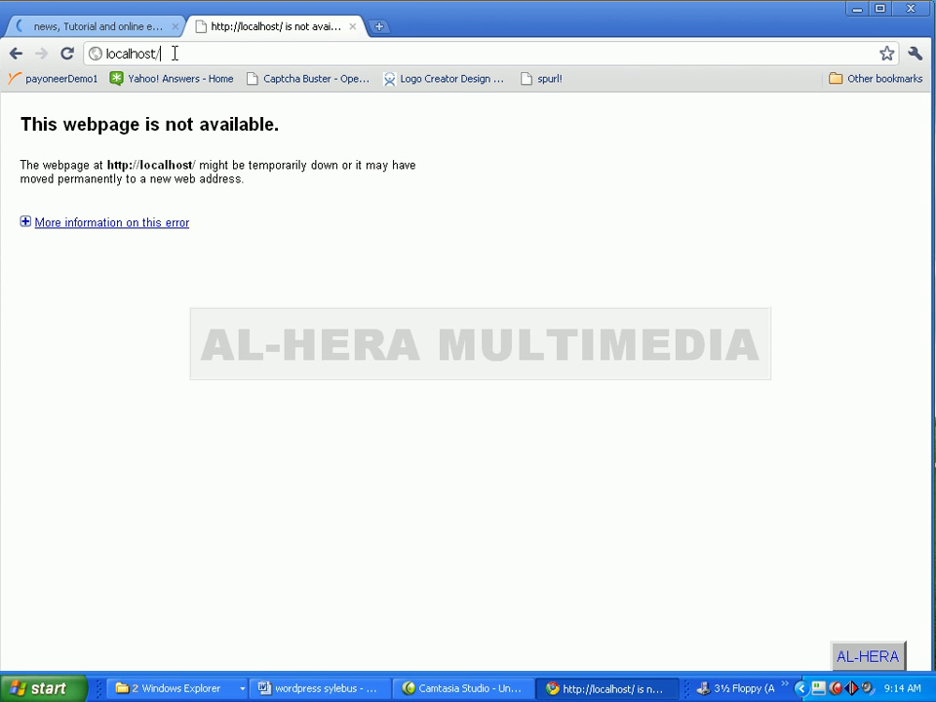
Switch to the Windows Explorer window showing the E: drive and open the xampp folder
{"action": "left_click", "coordinate": [166, 690]}
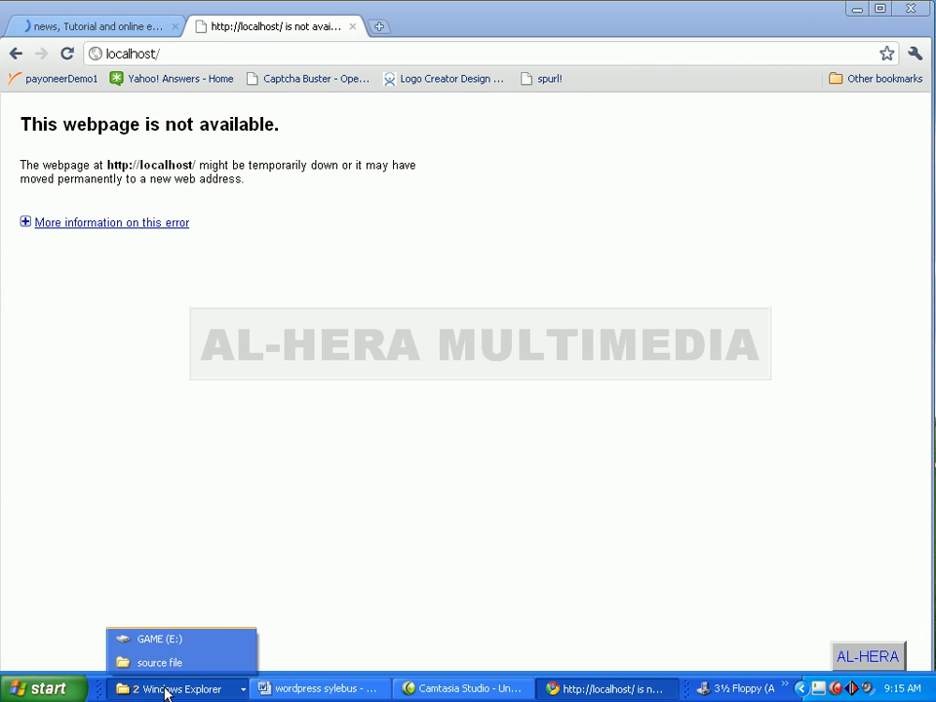
{"action": "left_click", "coordinate": [180, 641]}
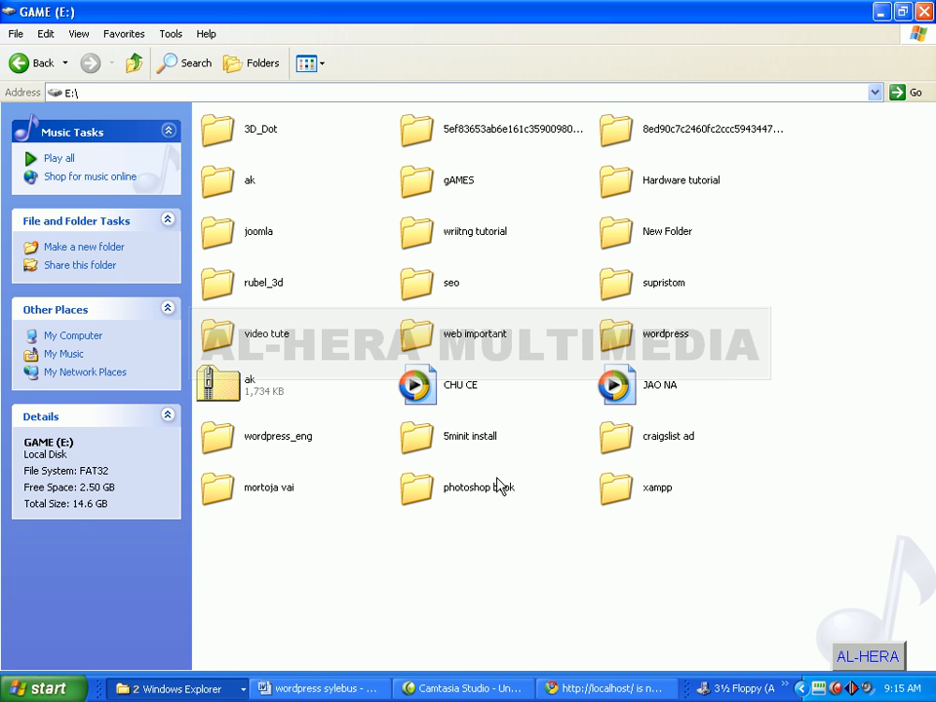
{"action": "left_click", "coordinate": [620, 495]}
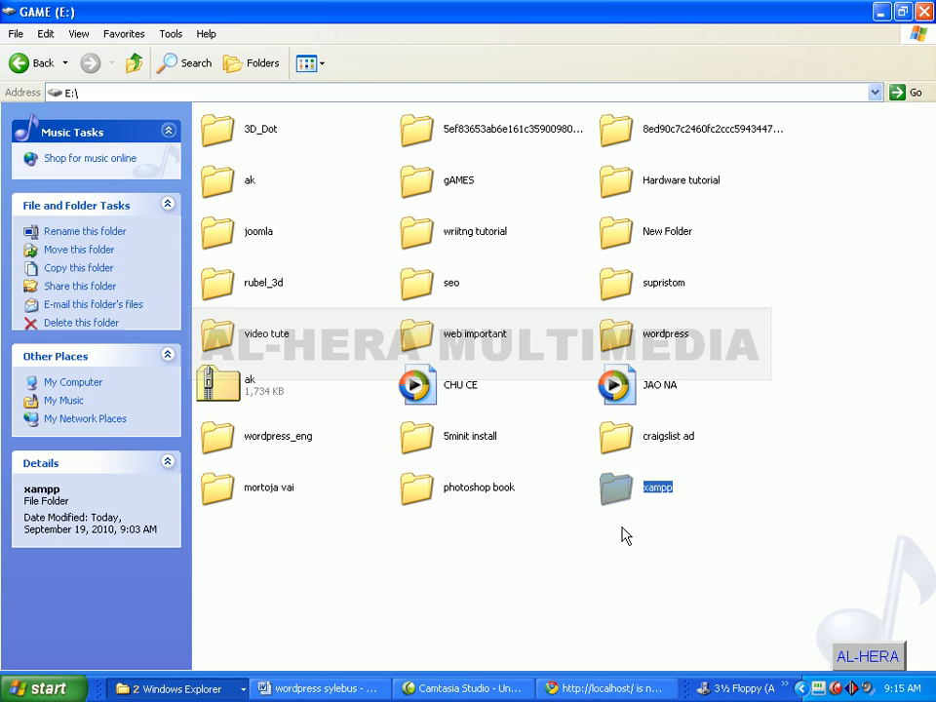
{"action": "left_click", "coordinate": [625, 536]}
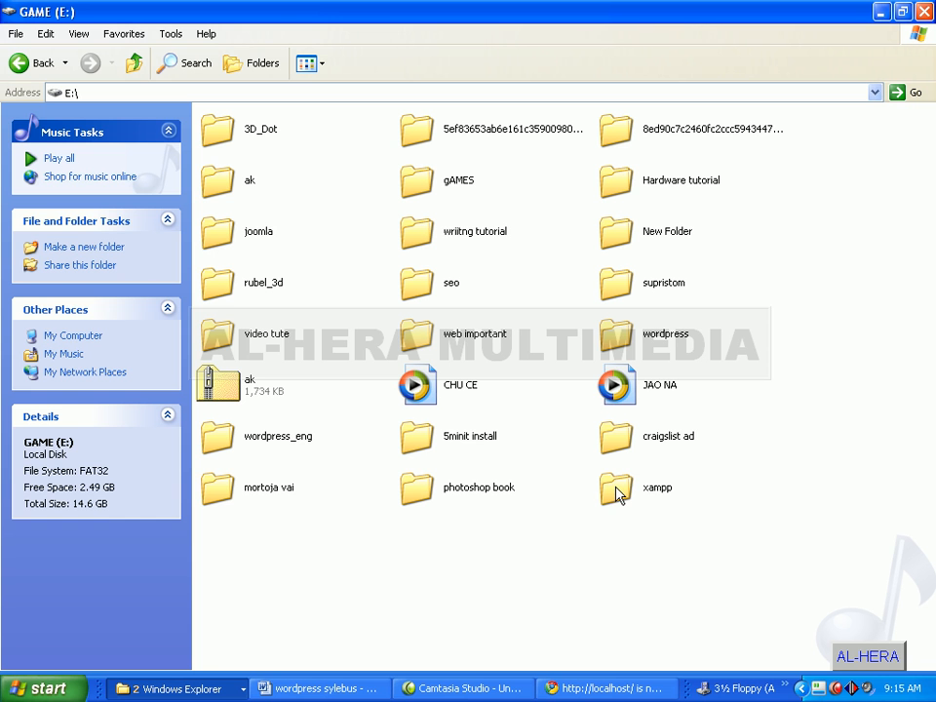
{"action": "left_click", "coordinate": [617, 489]}
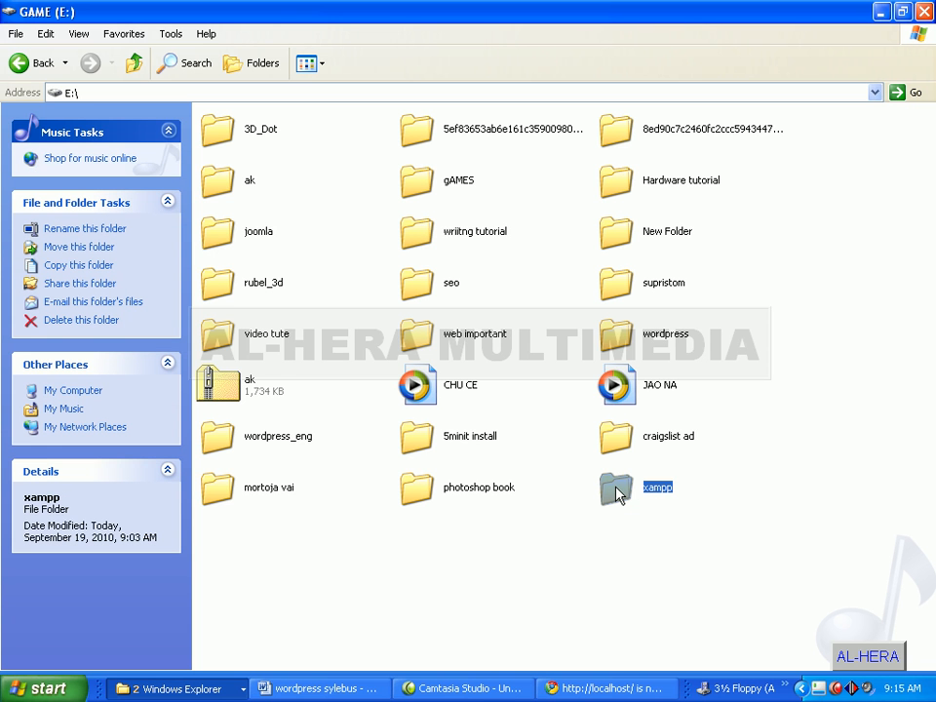
{"action": "double_click", "coordinate": [617, 492]}
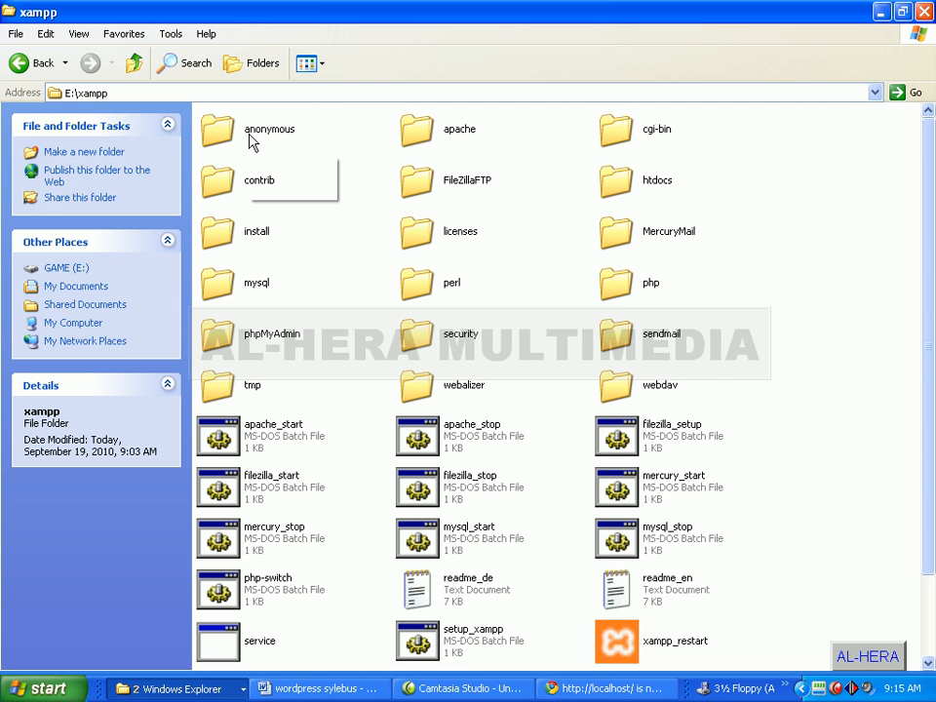
Launch the xampp-control application from the xampp folder and move its window slightly higher on the screen
{"action": "scroll", "coordinate": [704, 200], "scroll_direction": "down", "scroll_amount": 2}
{"action": "scroll", "coordinate": [660, 501], "scroll_direction": "up", "scroll_amount": 2}
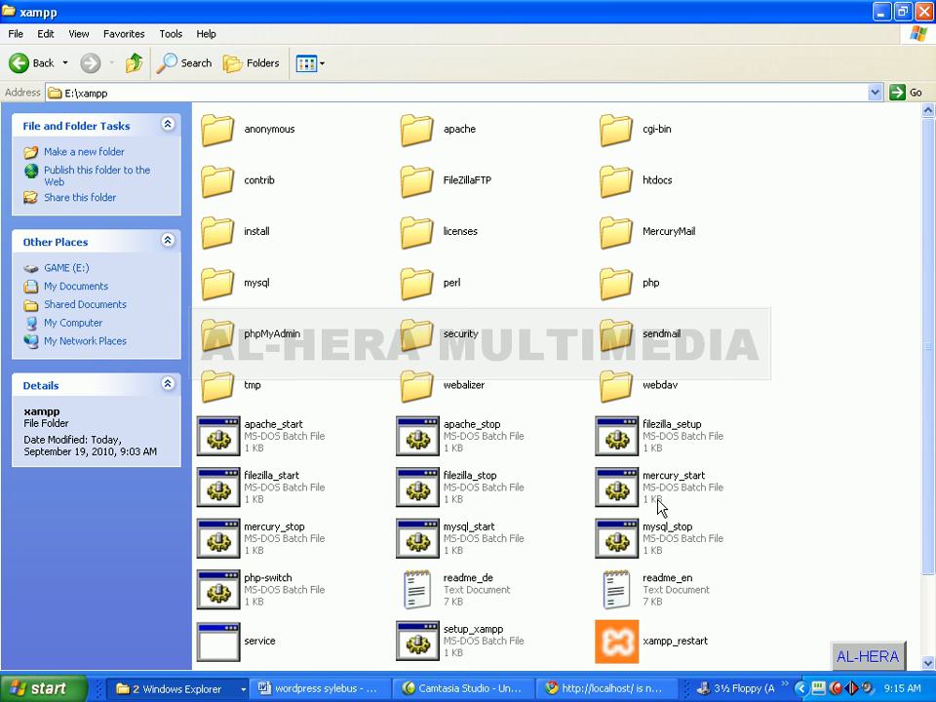
{"action": "scroll", "coordinate": [417, 429], "scroll_direction": "down", "scroll_amount": 2}
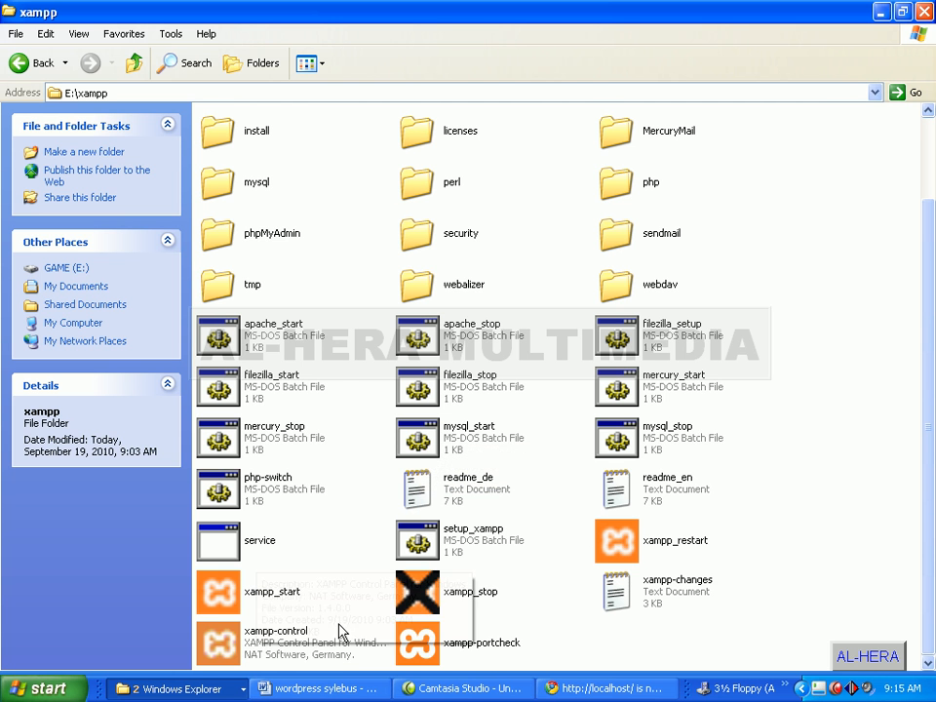
{"action": "left_click", "coordinate": [276, 643]}
{"action": "double_click", "coordinate": [276, 643]}
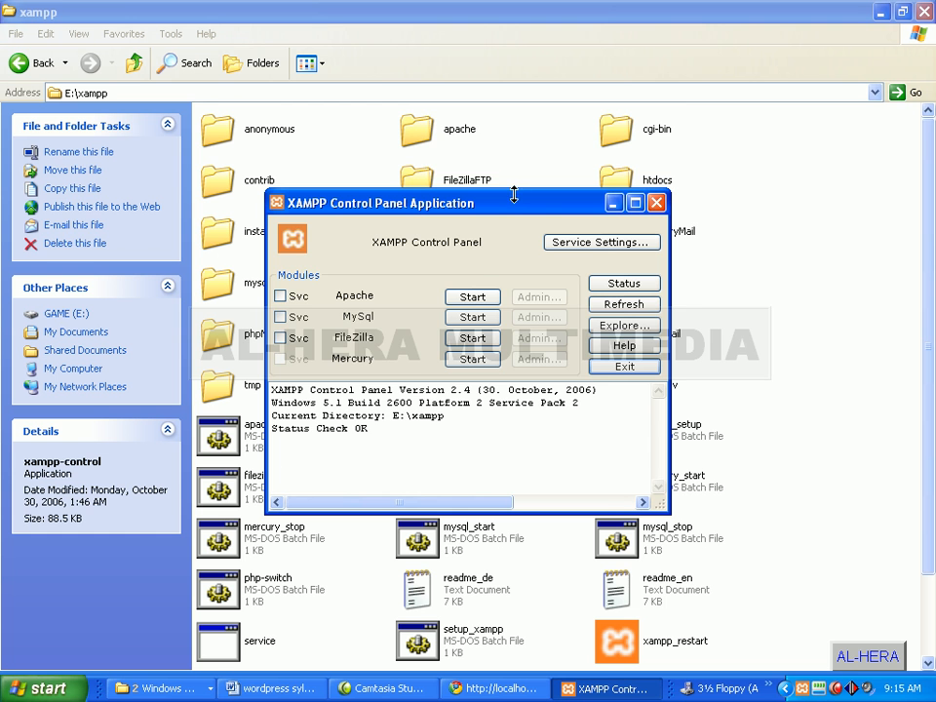
{"action": "left_click_drag", "start_coordinate": [517, 208], "coordinate": [520, 135]}
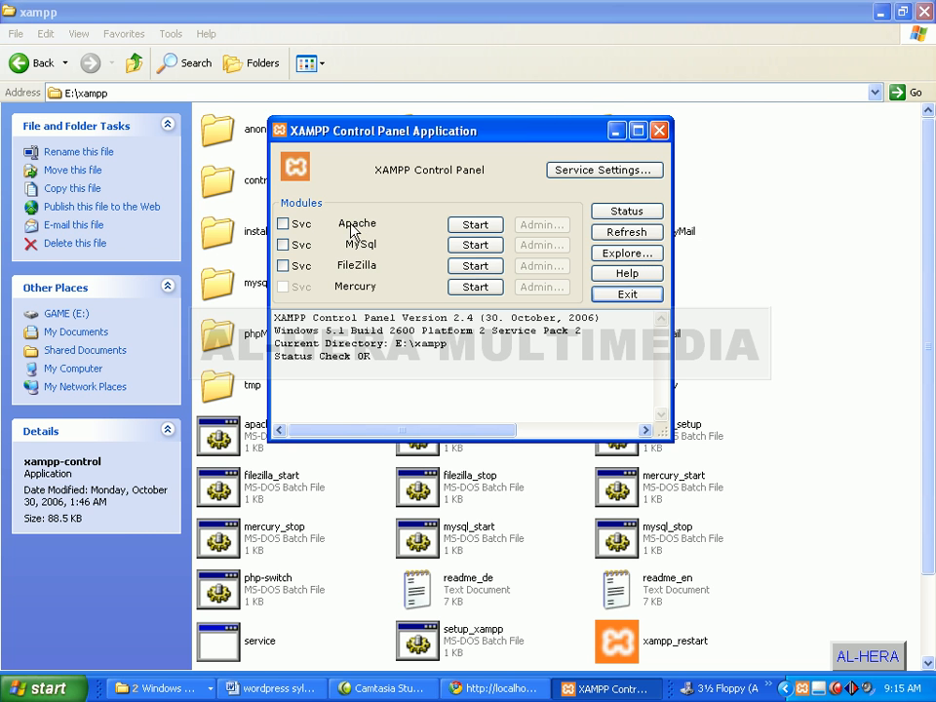
Start the Apache and MySql modules, dismissing the firewall alerts without unblocking, and close the control panel window
{"action": "left_click", "coordinate": [474, 228]}
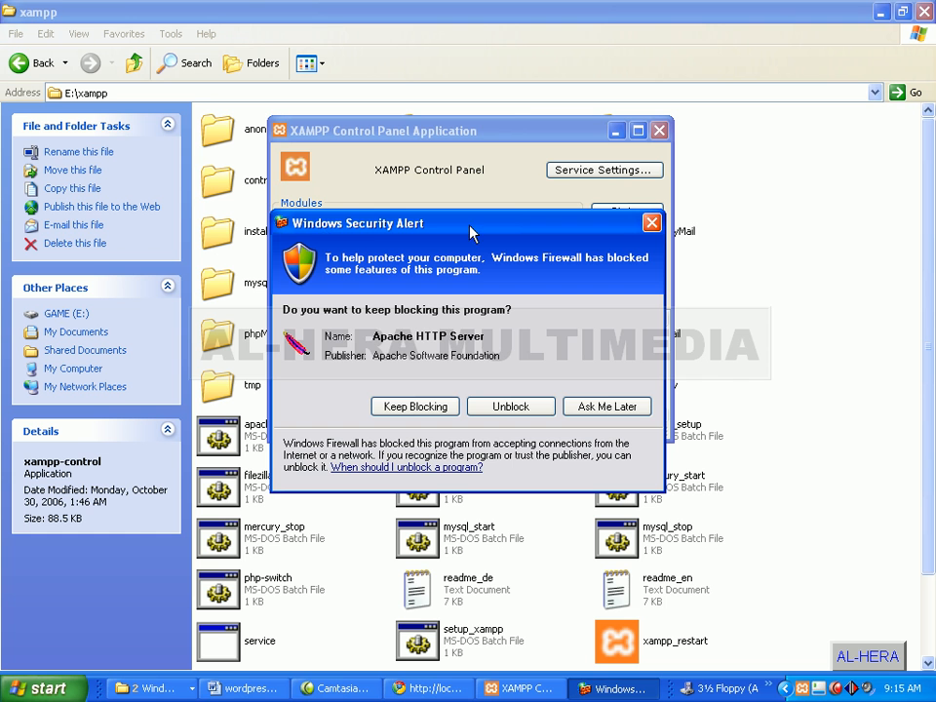
{"action": "left_click", "coordinate": [652, 222]}
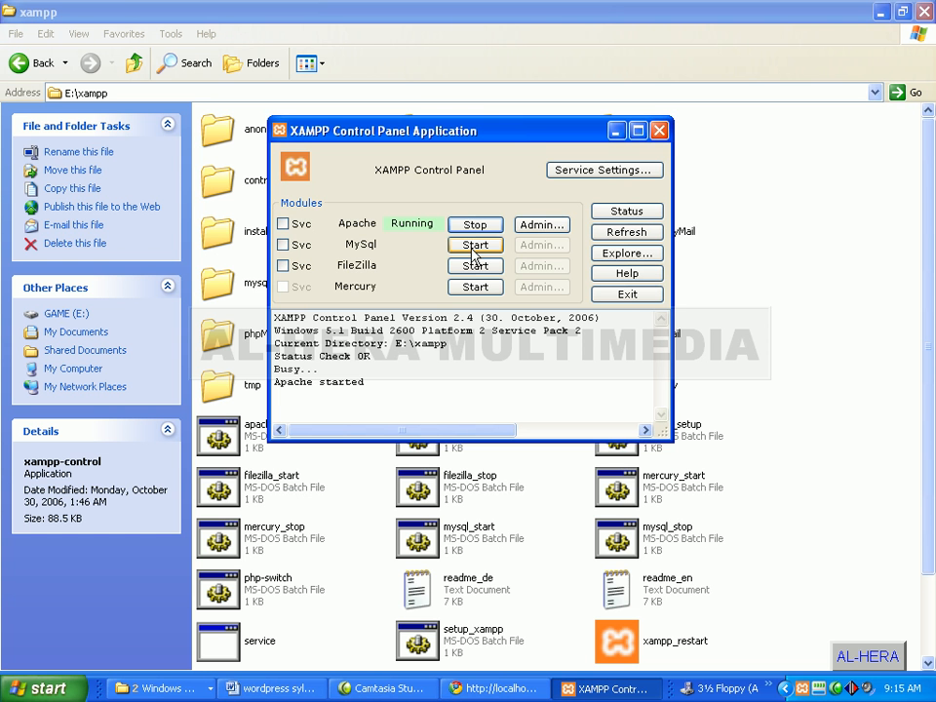
{"action": "left_click", "coordinate": [476, 246]}
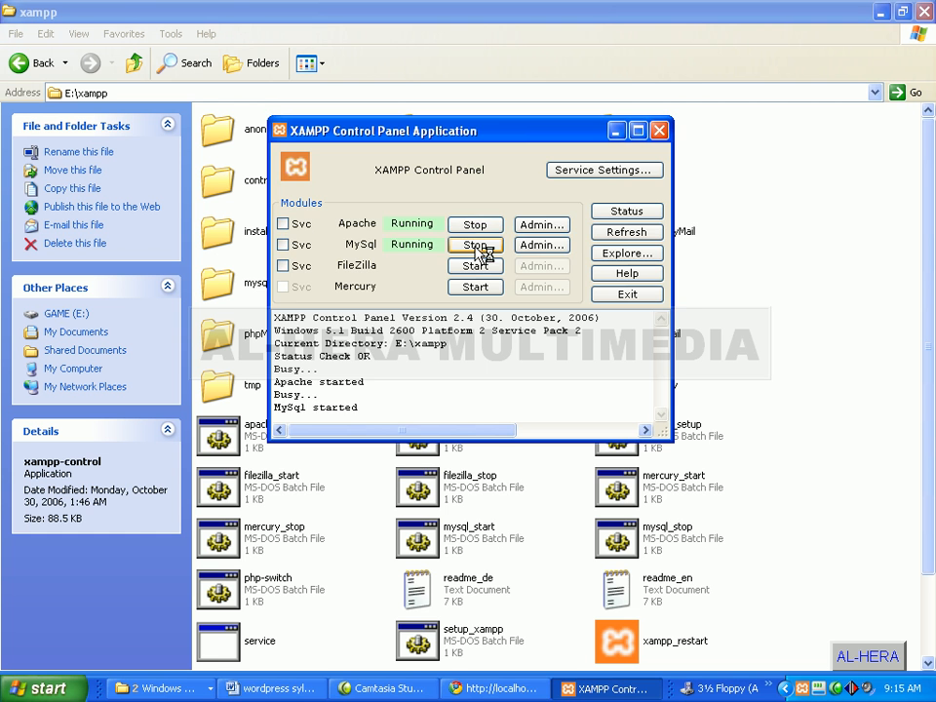
{"action": "left_click", "coordinate": [651, 223]}
{"action": "left_click", "coordinate": [663, 135]}
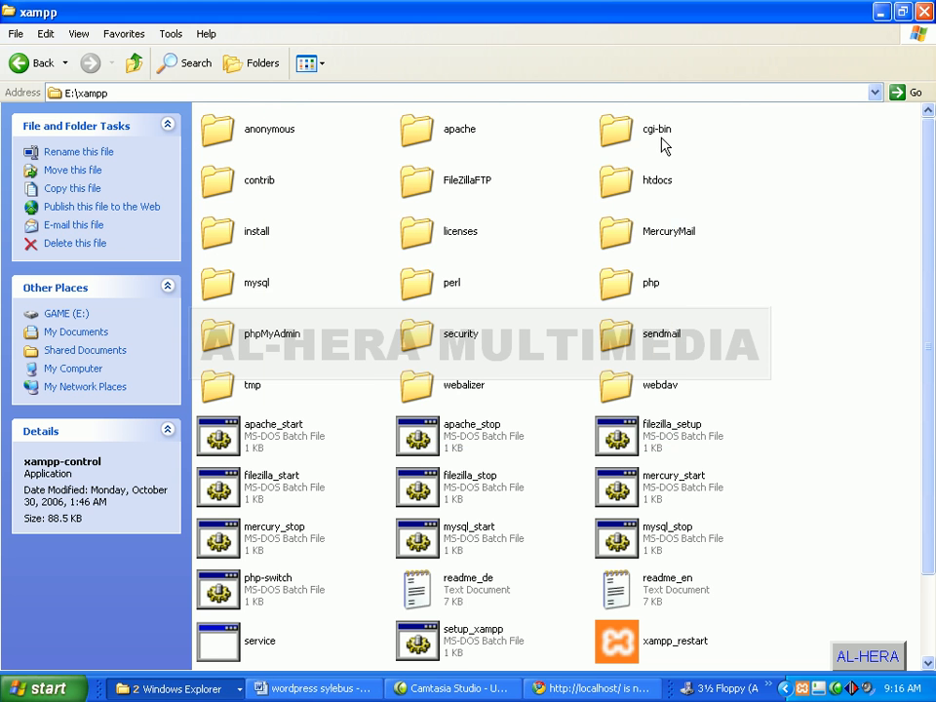
{"action": "left_click", "coordinate": [877, 15]}
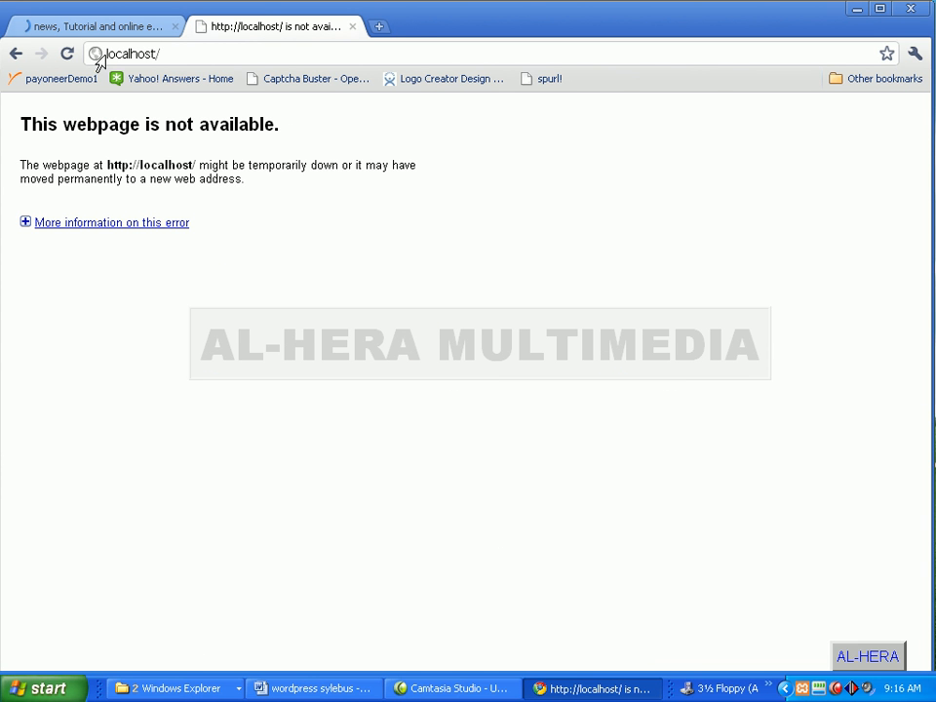
{"action": "key", "text": "BackSpace"}
{"action": "key", "text": "BackSpace"}
{"action": "key", "text": "BackSpace"}
{"action": "key", "text": "BackSpace"}
{"action": "key", "text": "BackSpace"}
{"action": "key", "text": "BackSpace"}
{"action": "key", "text": "BackSpace"}
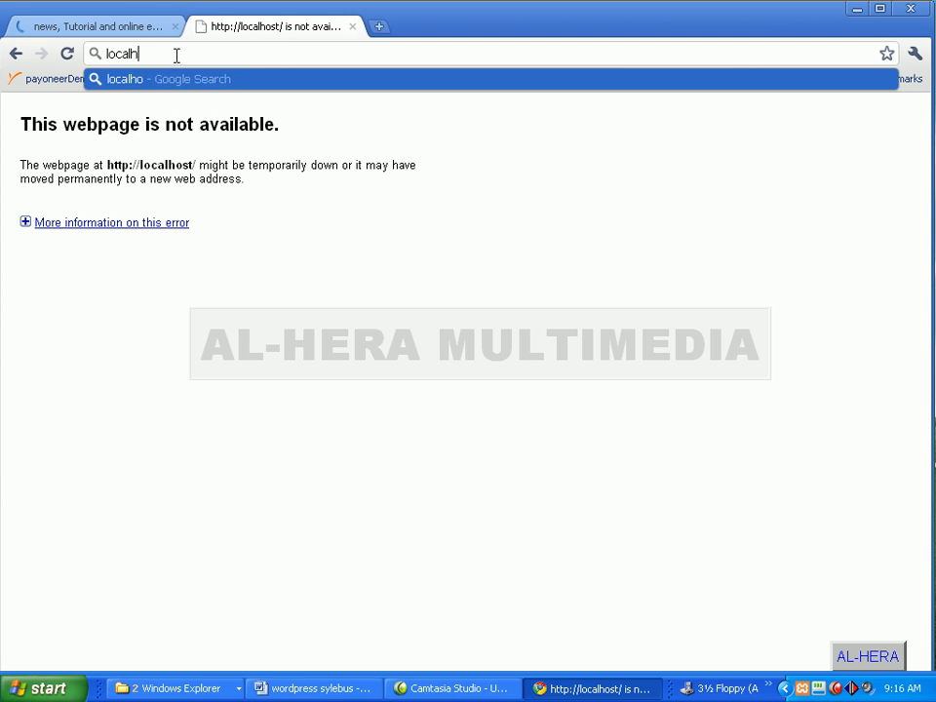
{"action": "key", "text": "BackSpace"}
{"action": "key", "text": "BackSpace"}
{"action": "key", "text": "BackSpace"}
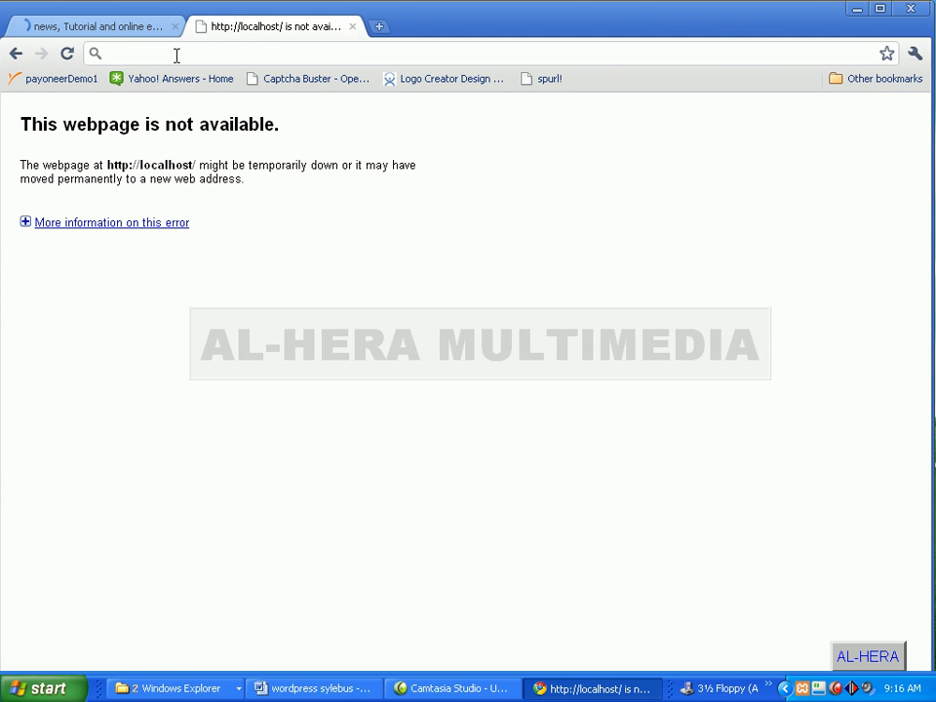
{"action": "type", "text": "http"}
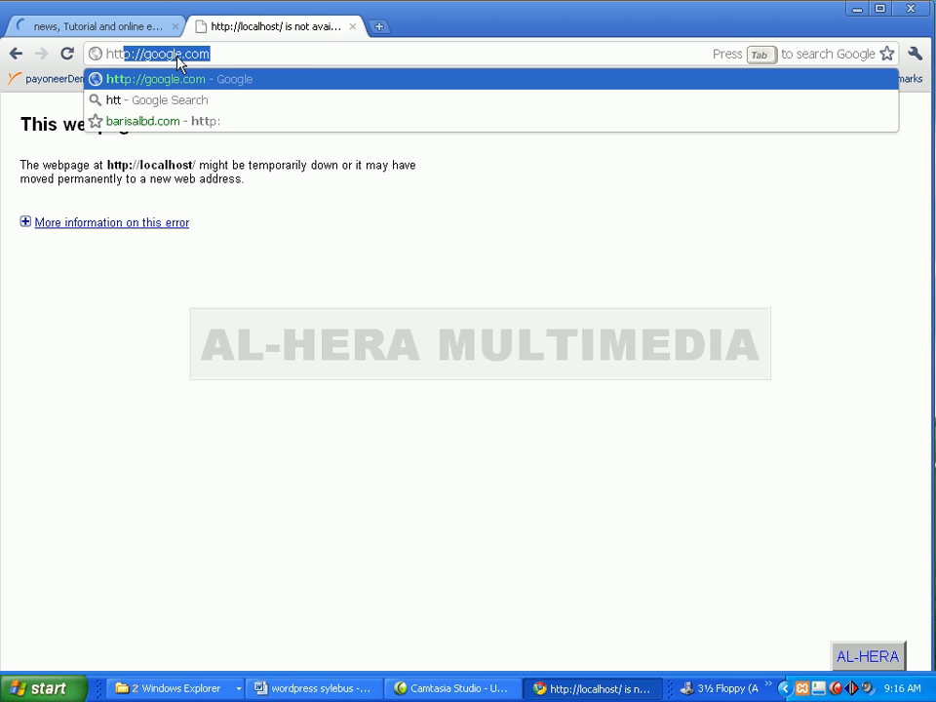
{"action": "type", "text": "://localhost/alhera2"}
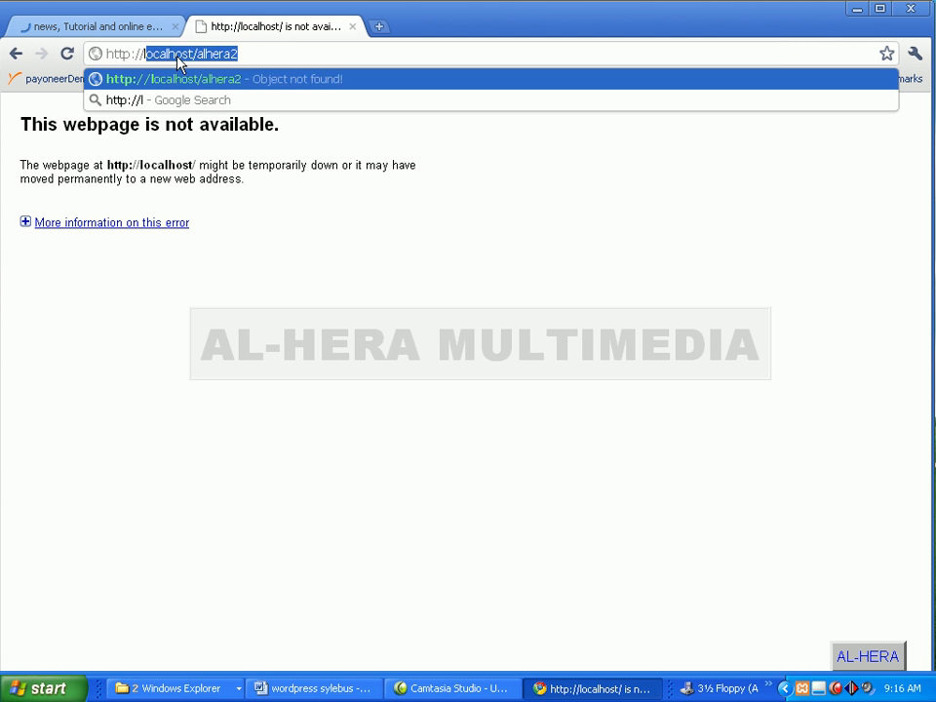
{"action": "key", "text": "End"}
{"action": "key", "text": "BackSpace"}
{"action": "key", "text": "BackSpace"}
{"action": "key", "text": "BackSpace"}
{"action": "key", "text": "BackSpace"}
{"action": "key", "text": "BackSpace"}
{"action": "key", "text": "BackSpace"}
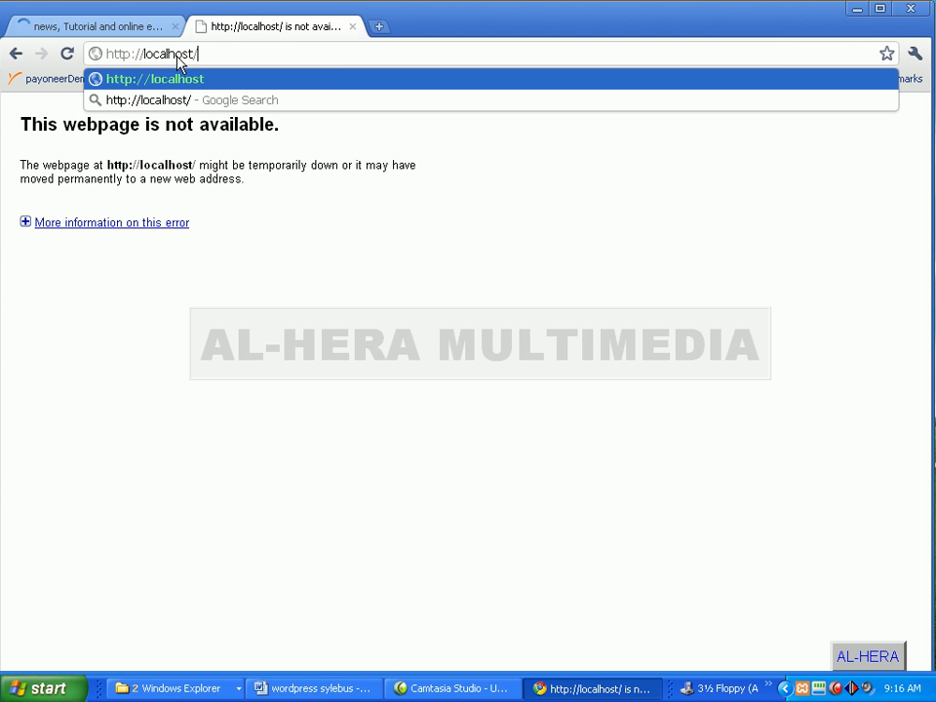
{"action": "key", "text": "Return"}
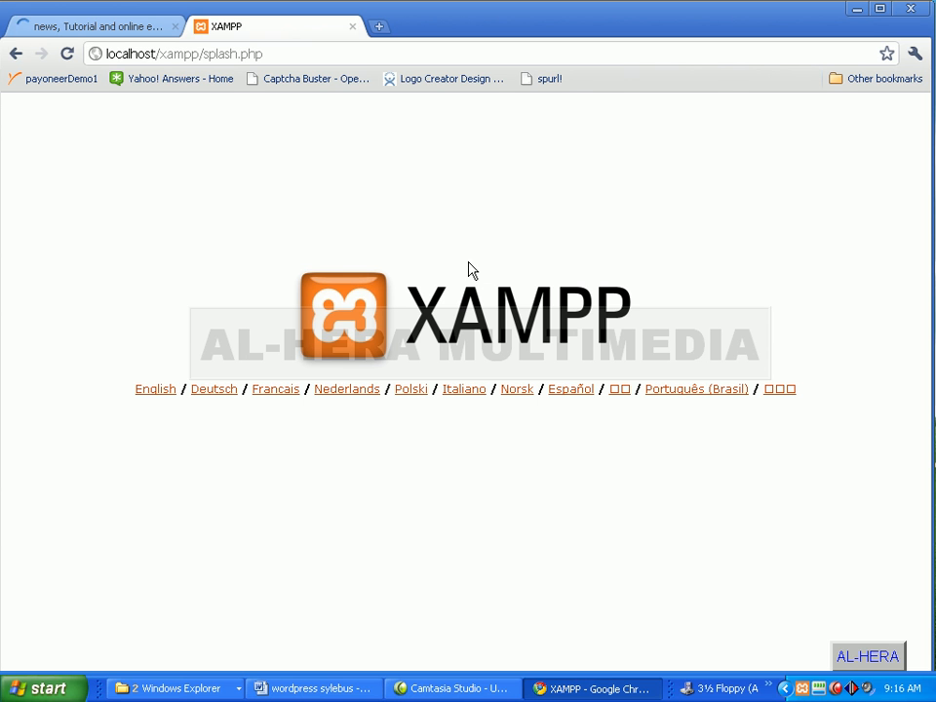
Reopen the XAMPP control panel to check the status of the Apache and MySql modules, and close it again
{"action": "mouse_move", "coordinate": [802, 689]}
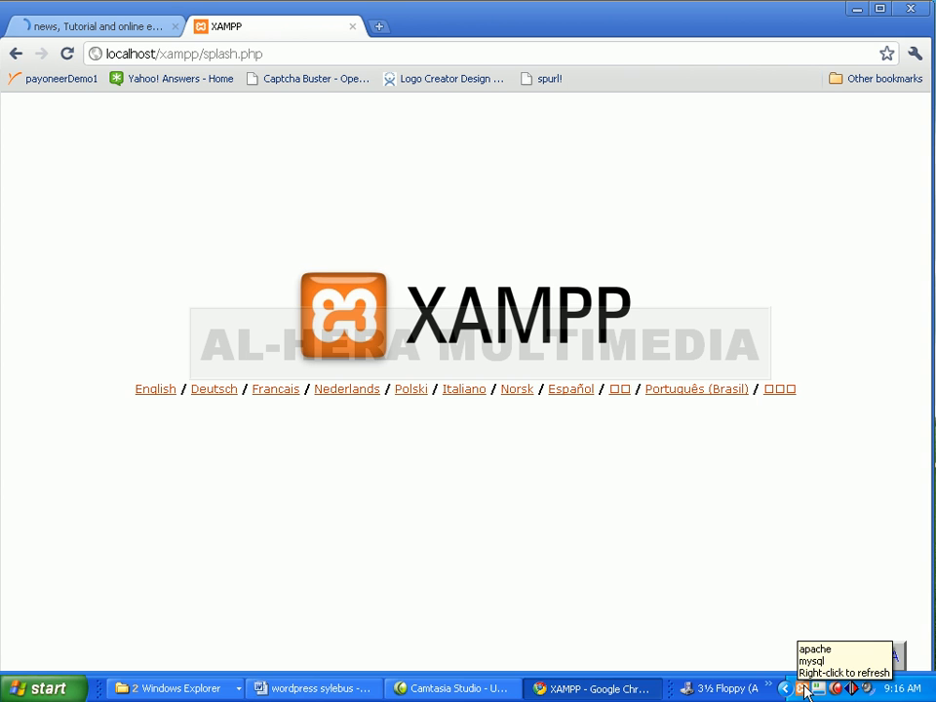
{"action": "left_click", "coordinate": [803, 688]}
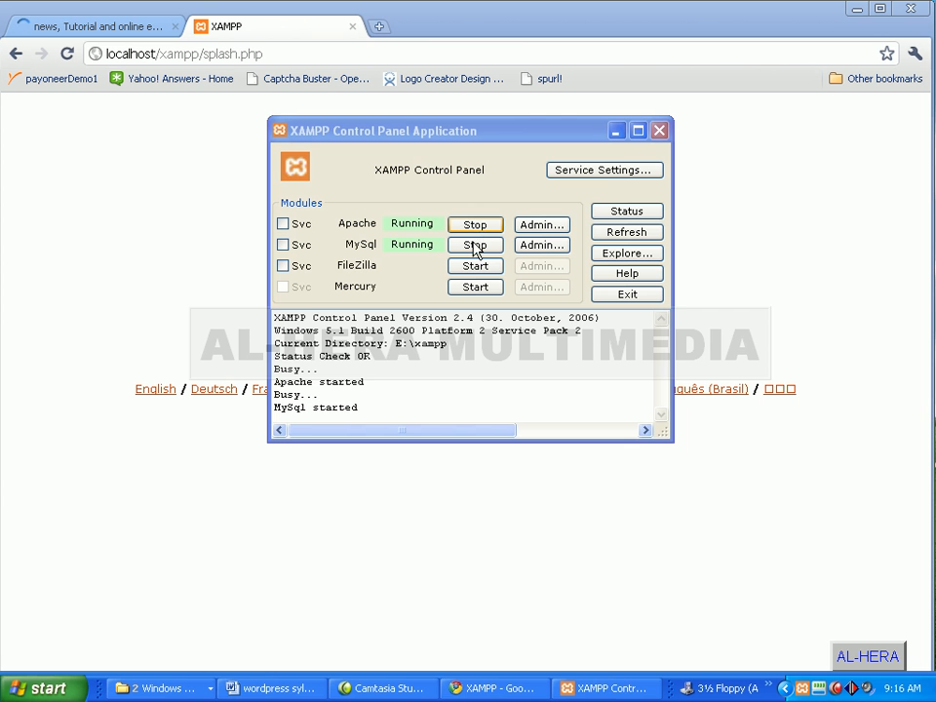
{"action": "left_click", "coordinate": [659, 130]}
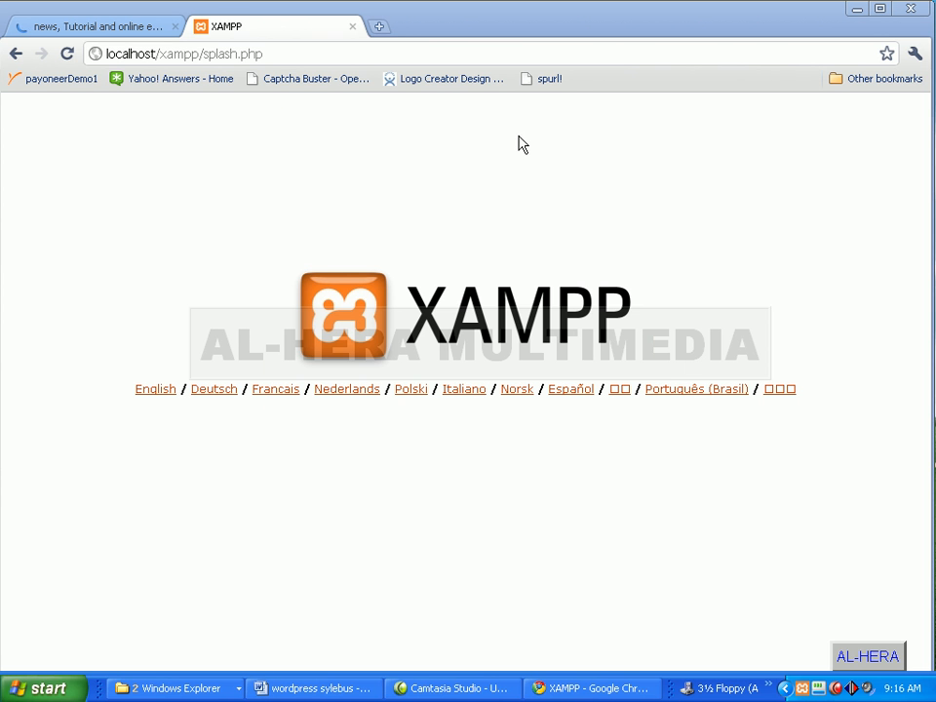